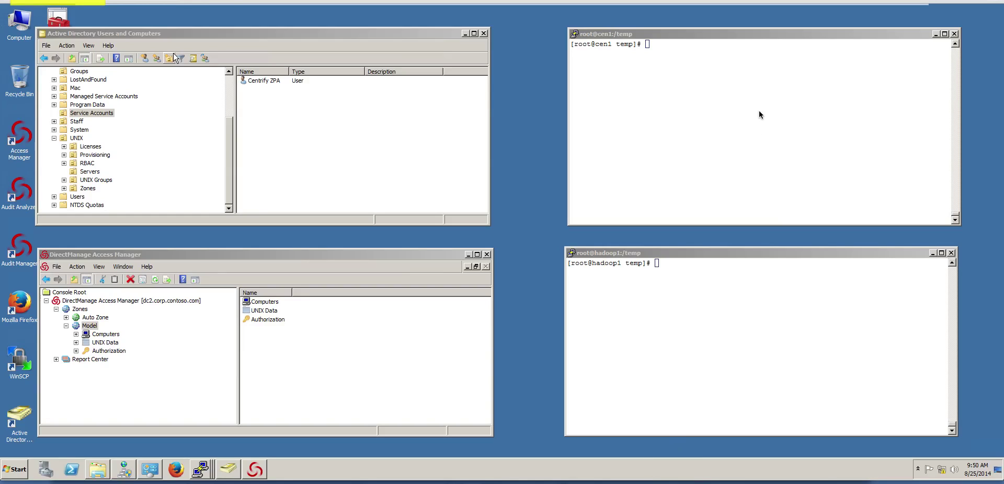
Start a new user in the Service Accounts container named ad-joiner
drag(863, 136, 768, 108)
drag(687, 334, 641, 288)
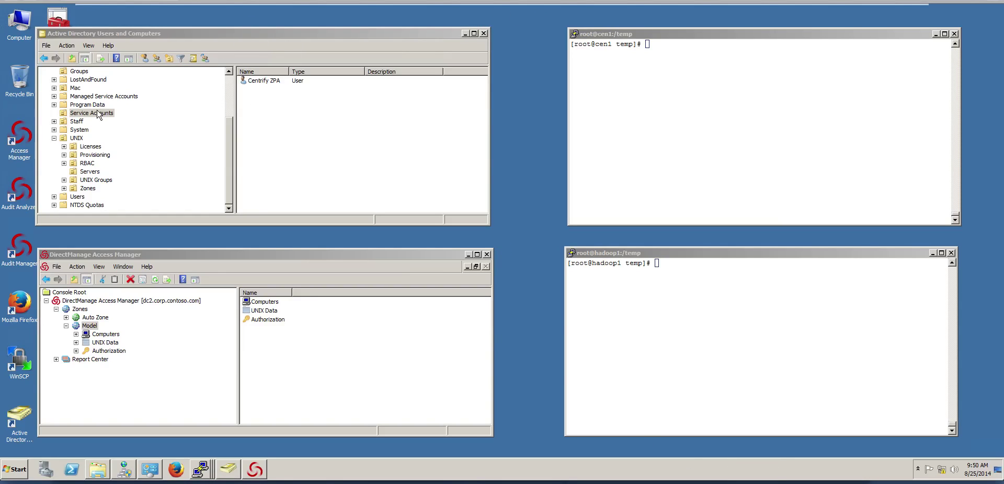
click(275, 112)
right_click(277, 117)
mouse_move(304, 156)
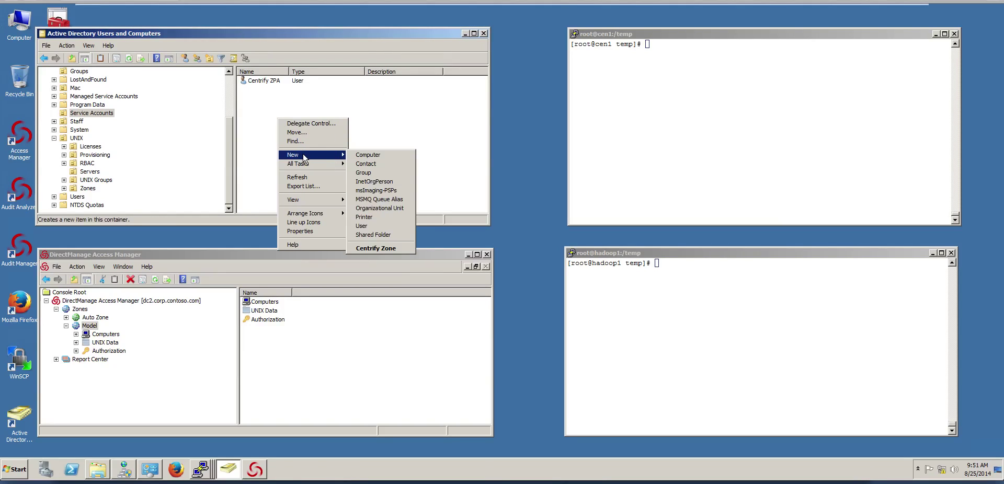
click(374, 226)
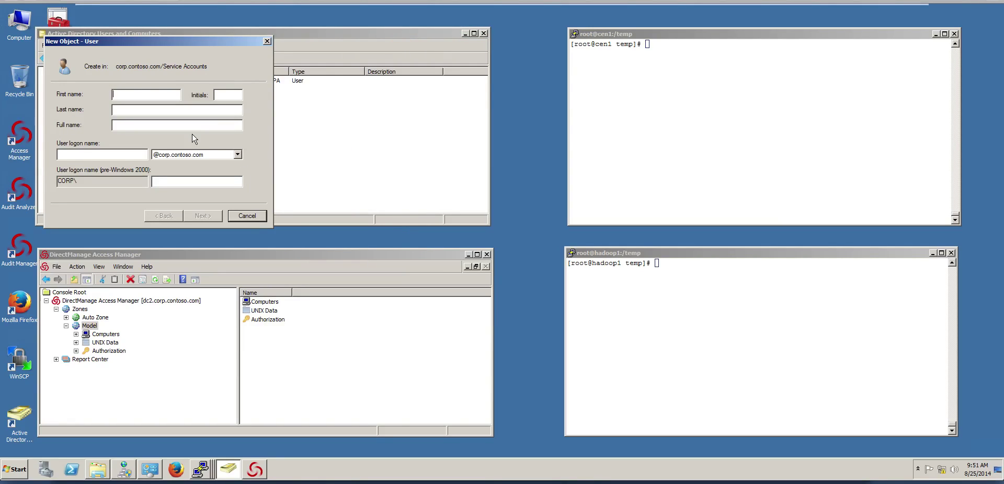
text(adjo)
text(jiner)
key(BackSpace)
key(BackSpace)
key(BackSpace)
key(BackSpace)
key(BackSpace)
text(joi)
text(ner)
text(ad)
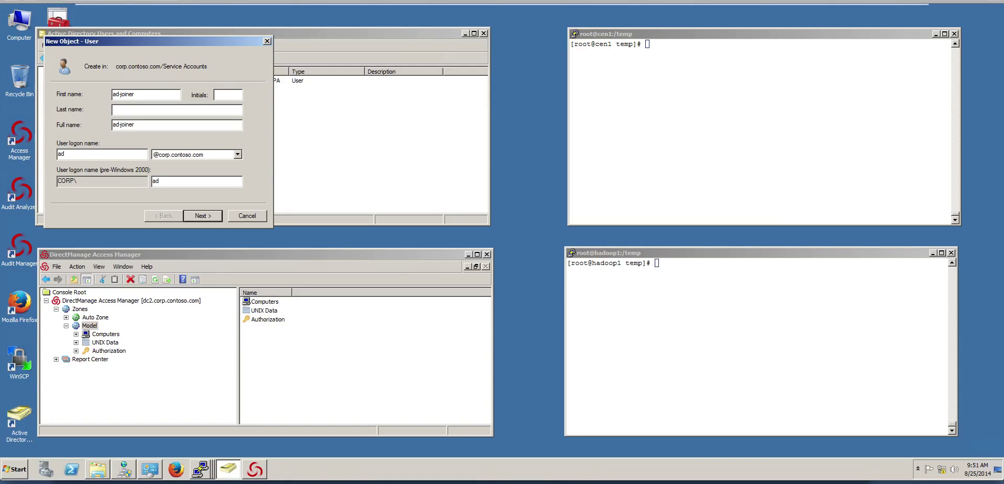
text(-joiner)
Give ad-joiner a password set to never expire and finish creating the account
click(192, 218)
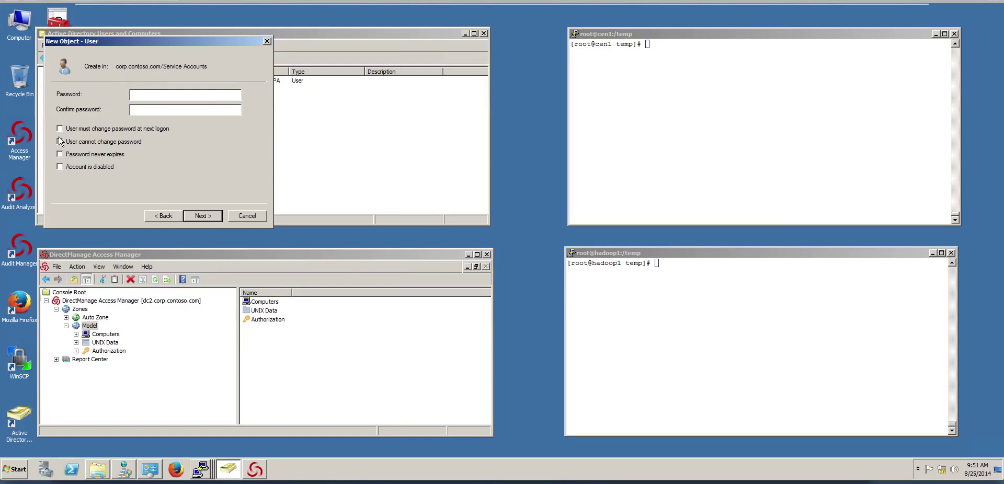
click(60, 154)
click(155, 94)
text(****************)
click(202, 216)
click(202, 215)
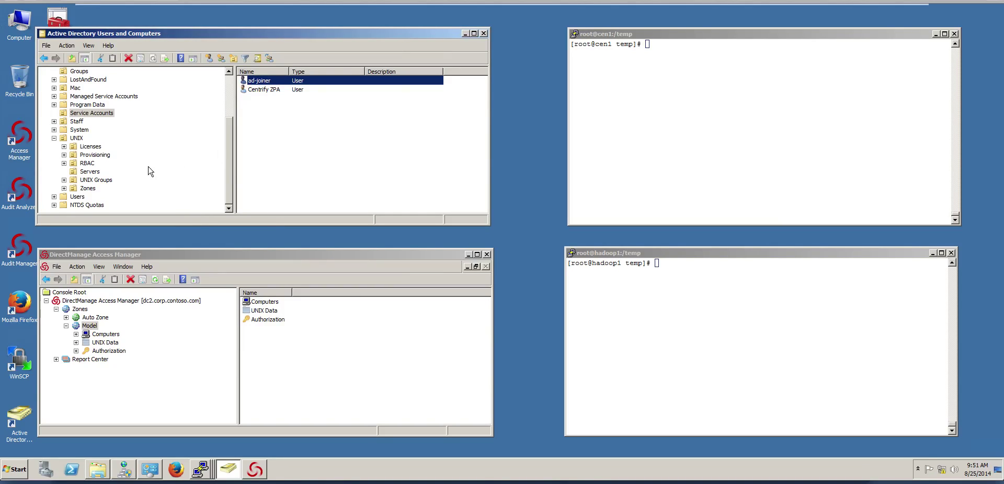
Launch Delegate Control on the Servers container and choose ad-joiner as the delegate
click(94, 173)
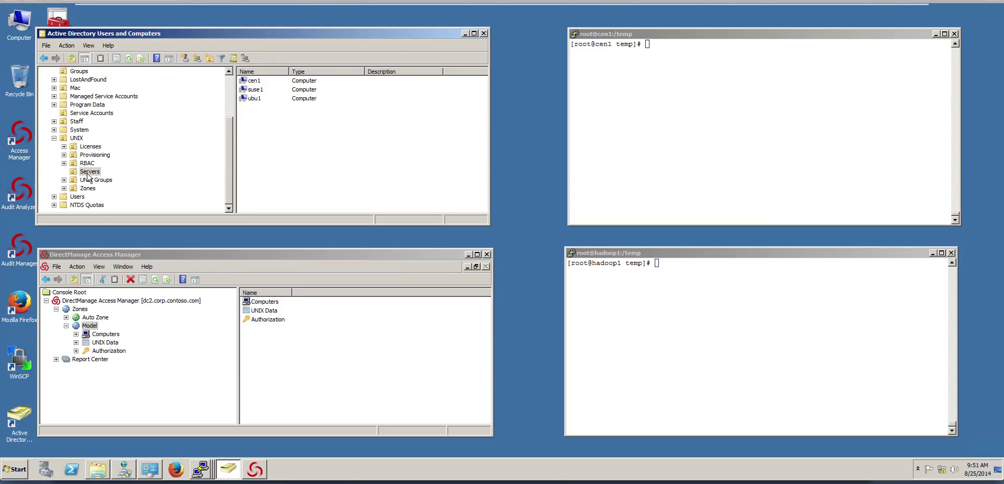
right_click(88, 173)
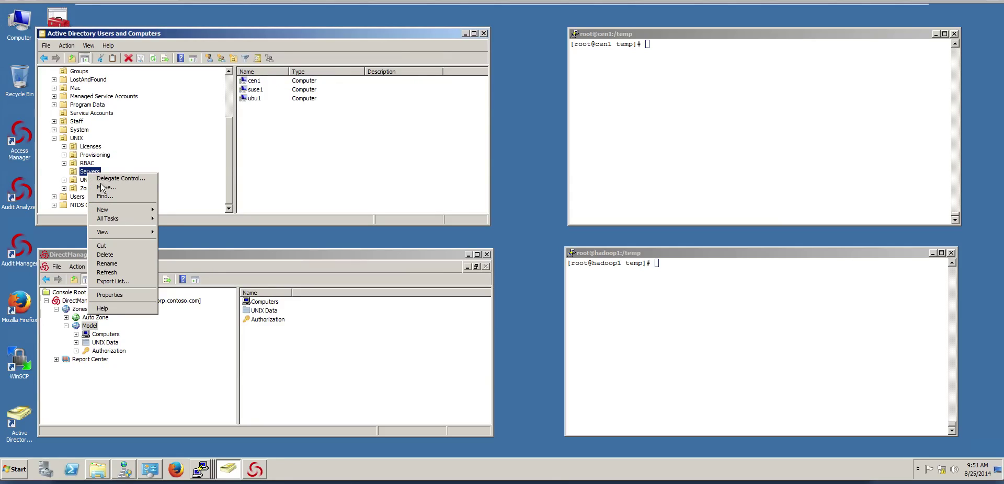
mouse_move(109, 211)
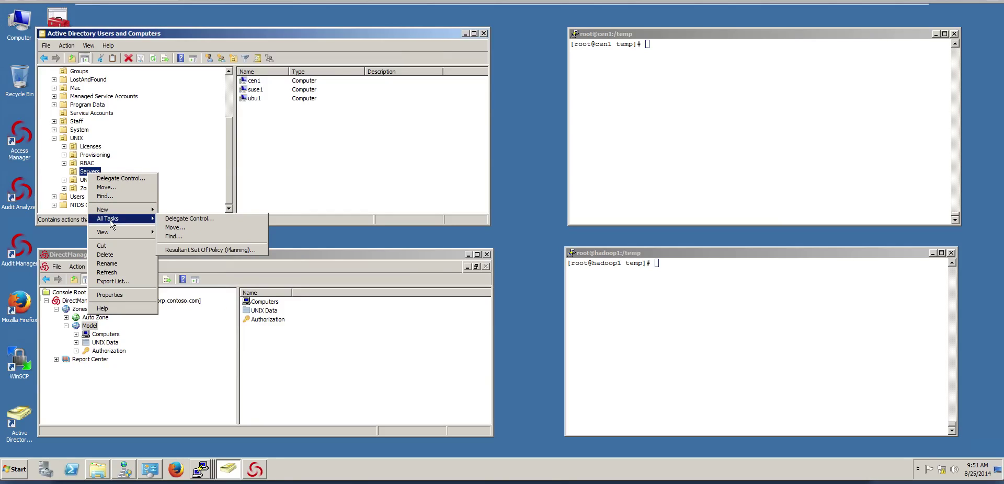
click(189, 219)
click(199, 224)
click(221, 174)
text(ad)
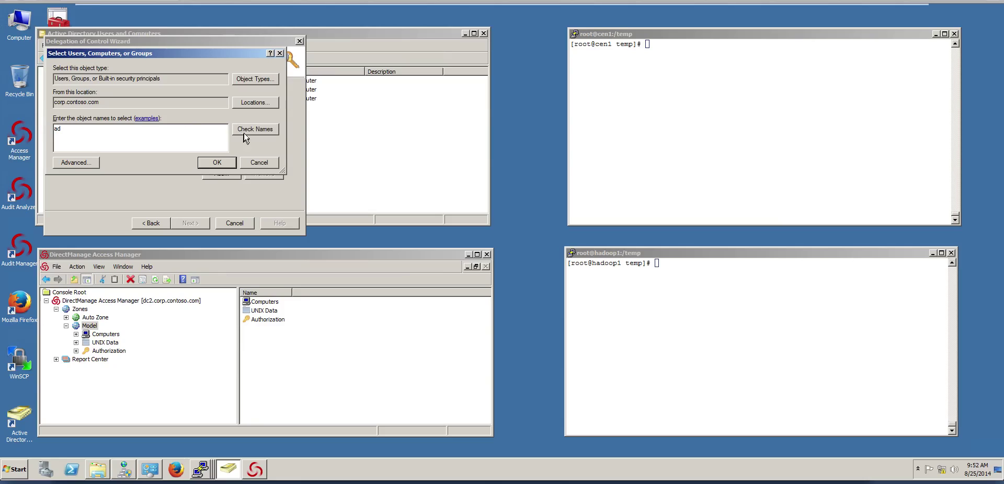
click(256, 129)
click(102, 128)
click(276, 222)
click(217, 163)
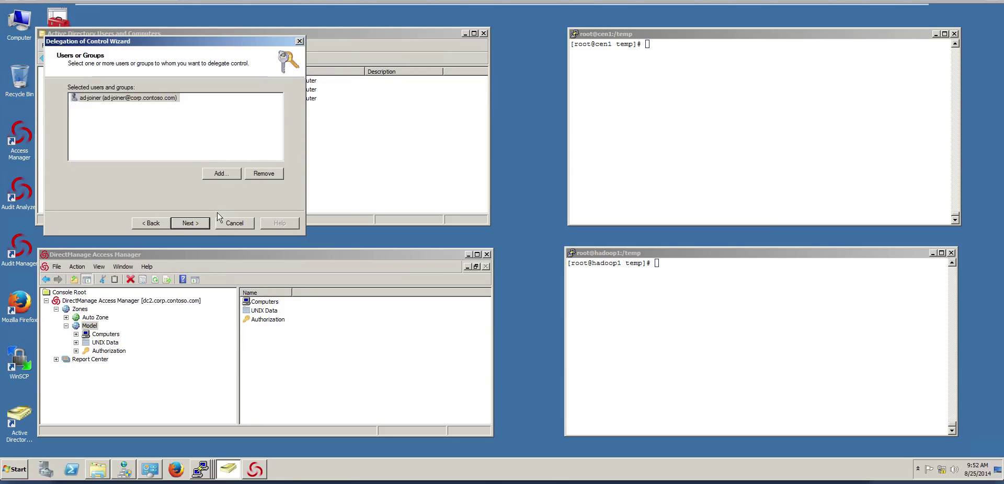
click(198, 223)
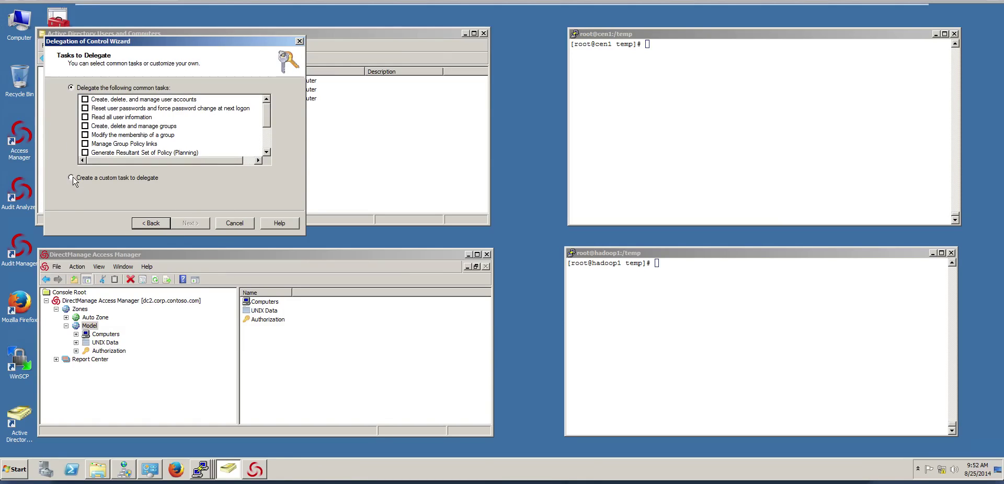
Define a custom task limited to Computer objects, allowing create and delete
click(71, 177)
click(199, 223)
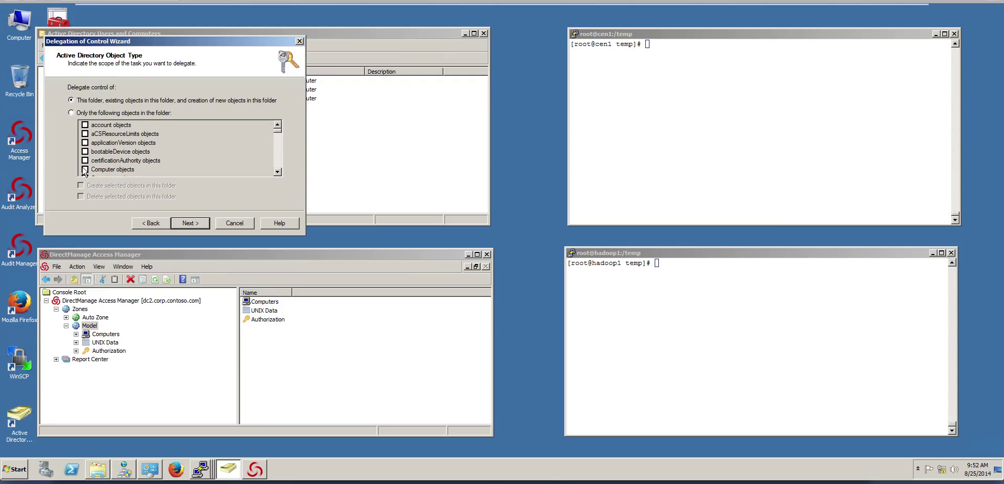
click(71, 113)
click(85, 169)
click(81, 186)
click(81, 197)
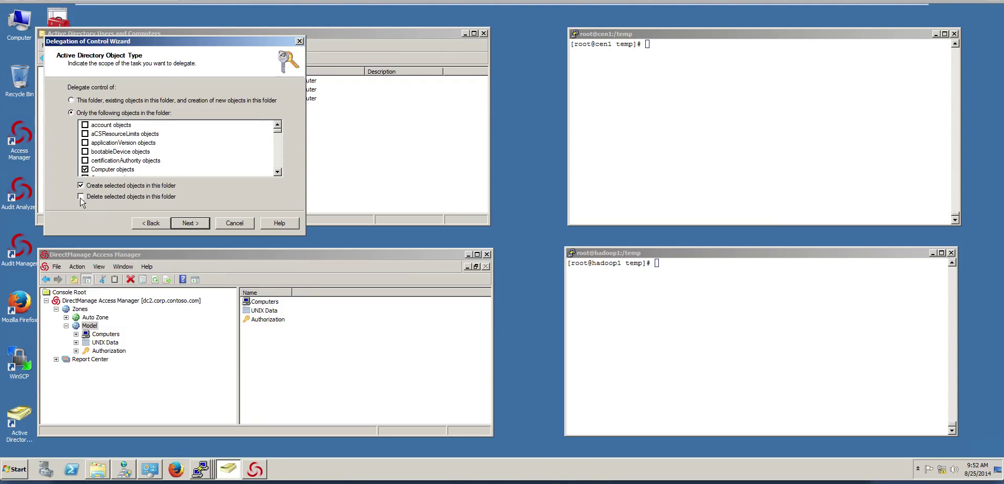
Grant Full Control over computer objects and finish the delegation wizard
click(193, 225)
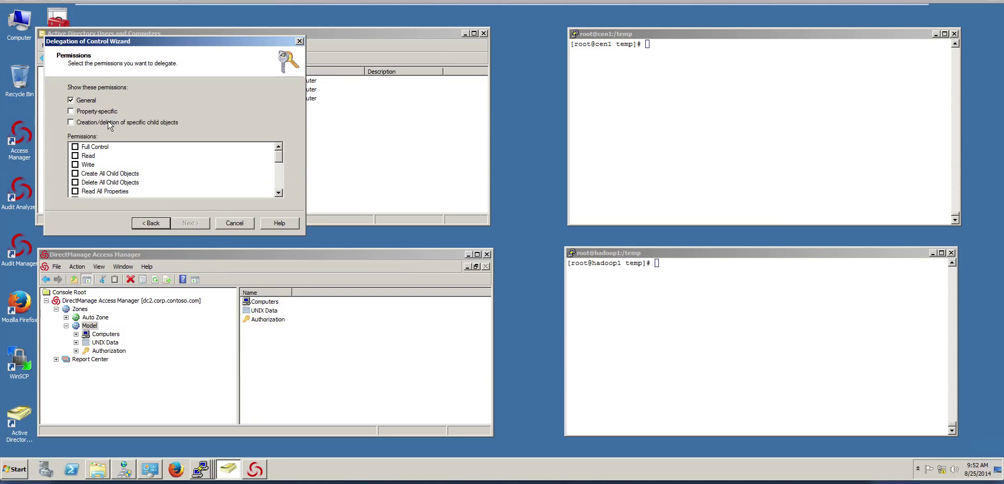
click(85, 112)
click(79, 122)
click(79, 147)
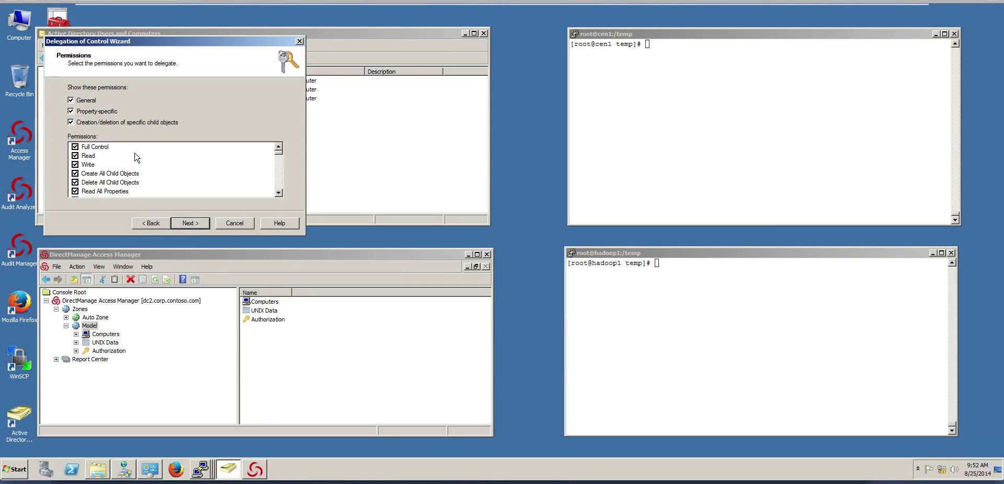
click(196, 225)
click(190, 223)
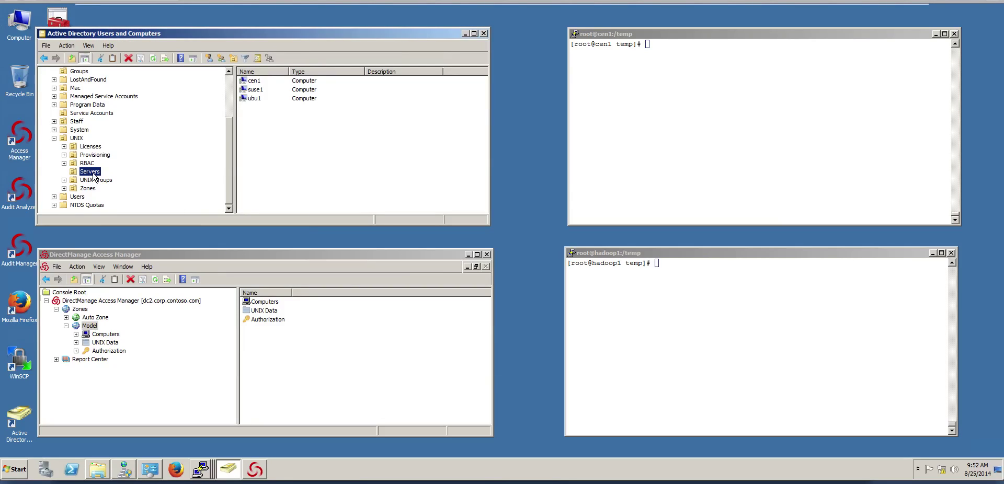
Start zone delegation on the Model zone and add ad-joiner as the delegate
click(205, 254)
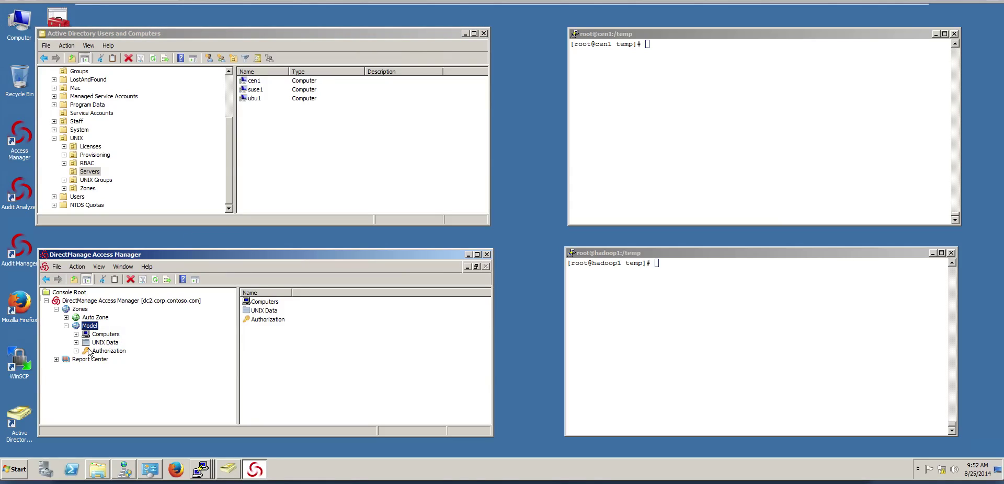
right_click(92, 329)
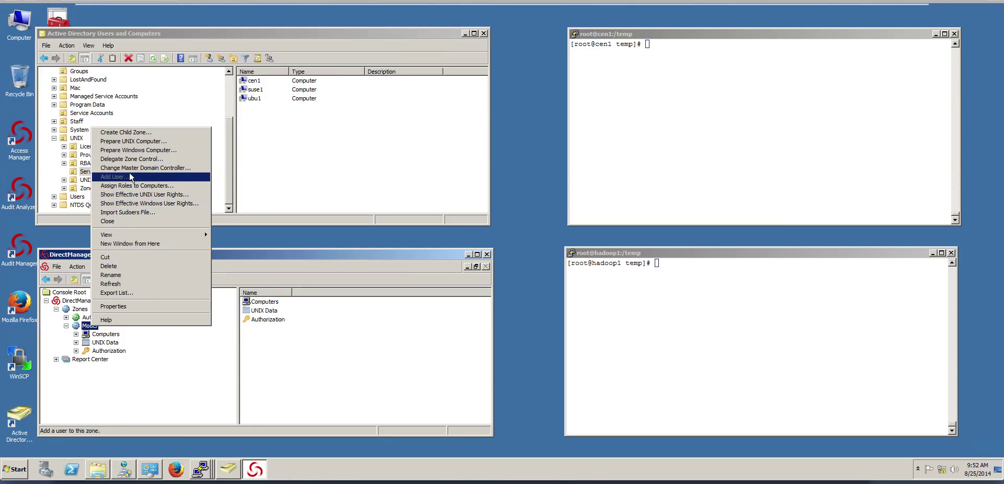
click(134, 160)
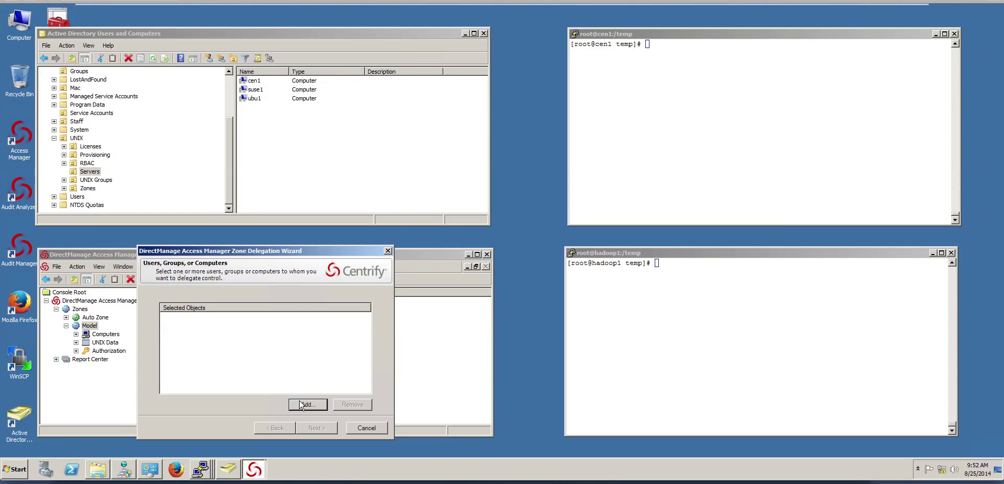
click(302, 404)
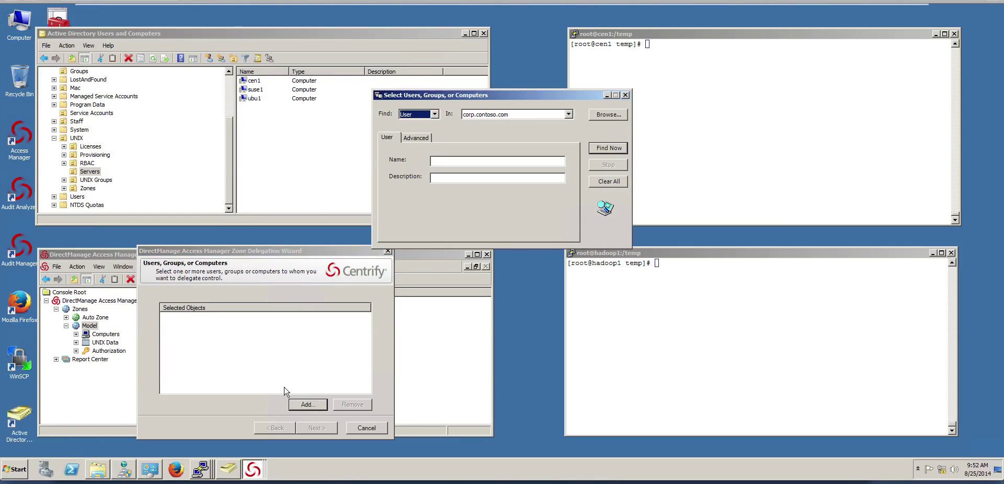
click(451, 161)
text(ad)
click(596, 149)
click(411, 277)
double_click(411, 278)
click(319, 428)
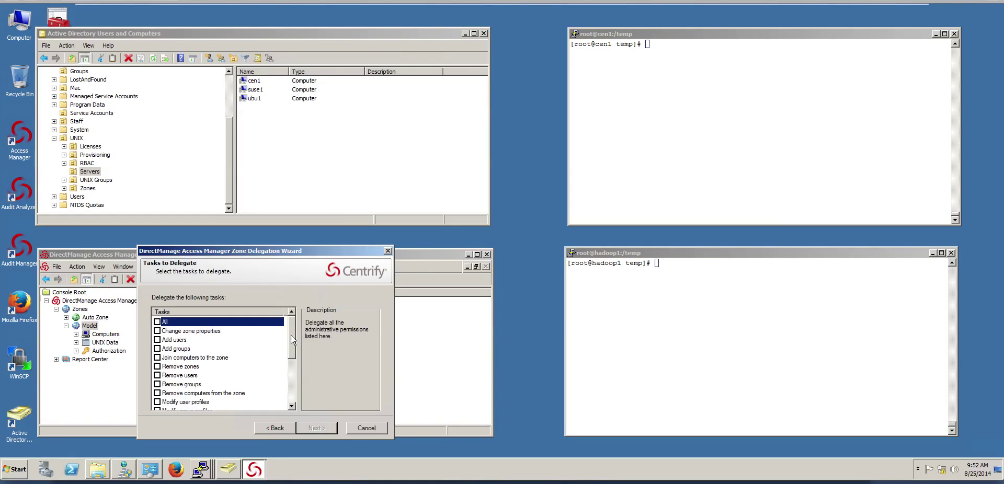
Grant Join computers, Remove computers from the zone and Modify computer profiles, then finish
drag(291, 340, 292, 348)
click(157, 340)
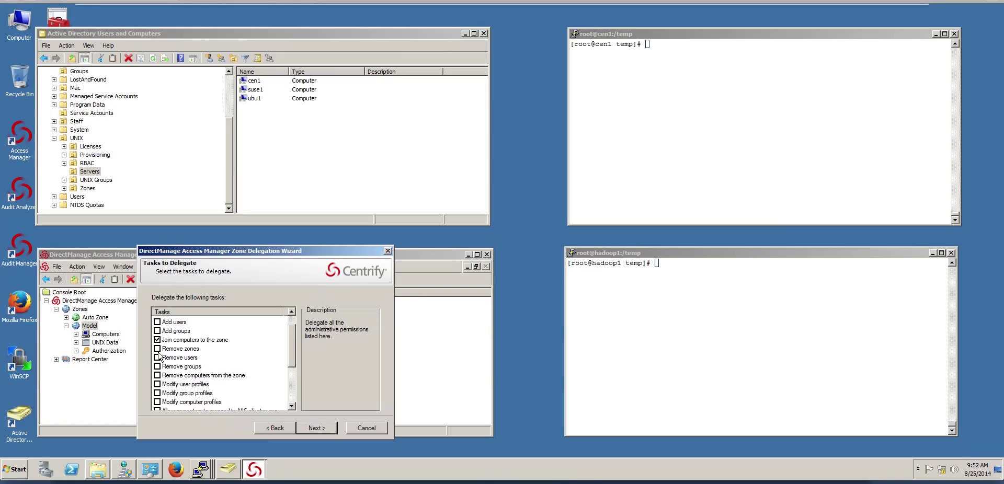
click(158, 376)
click(157, 402)
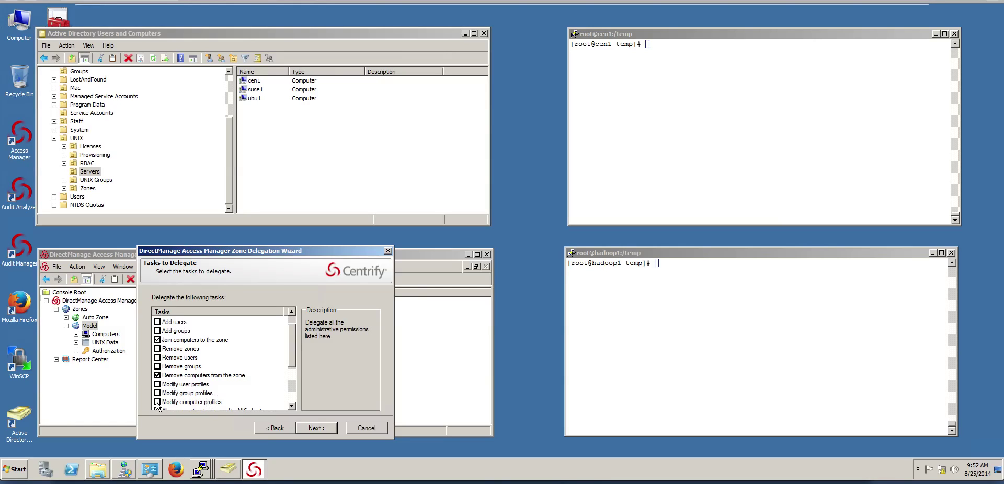
click(321, 429)
click(320, 428)
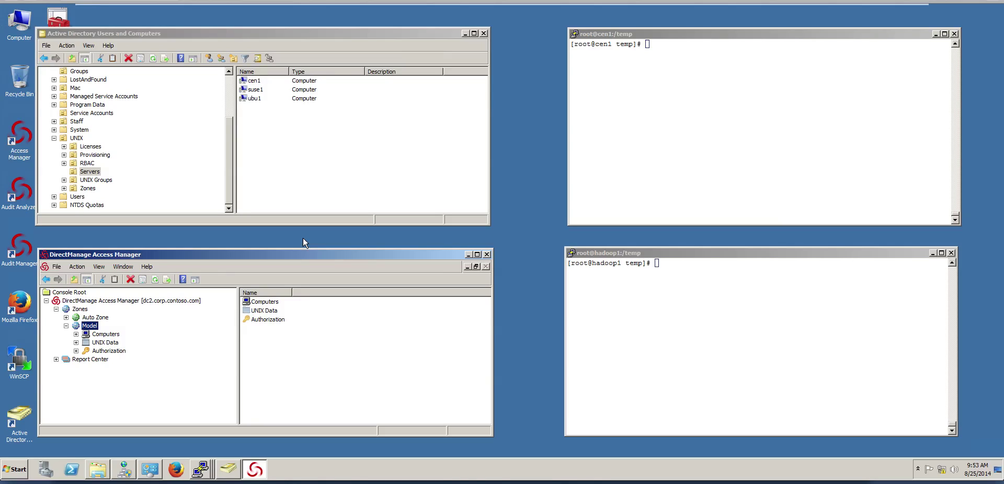
On cen1, run adkeytab to view its usage help, then clear the terminal
click(689, 112)
click(689, 110)
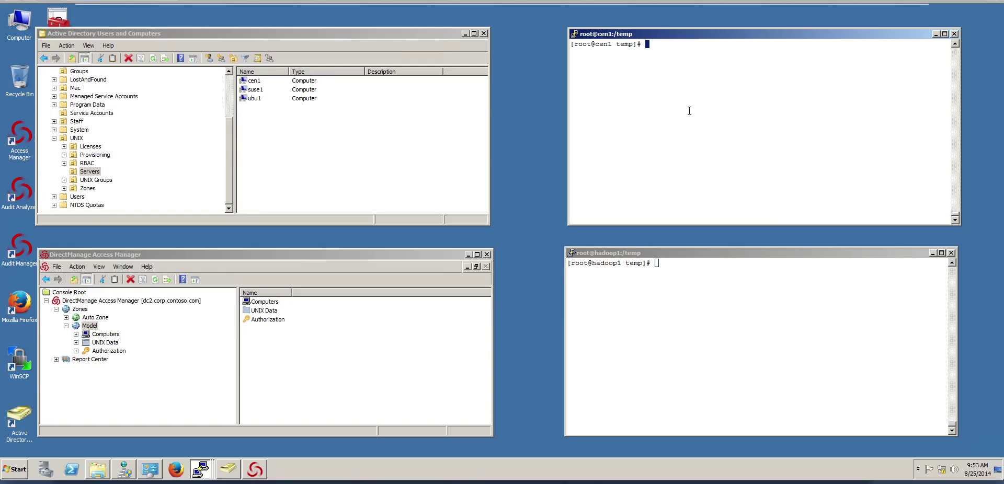
text(adkeytab)
key(Return)
text(clear)
key(Return)
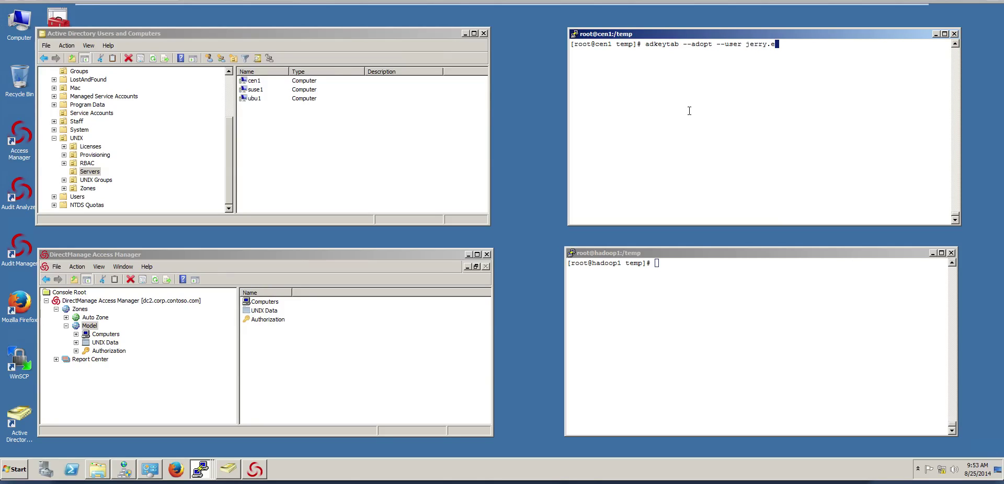
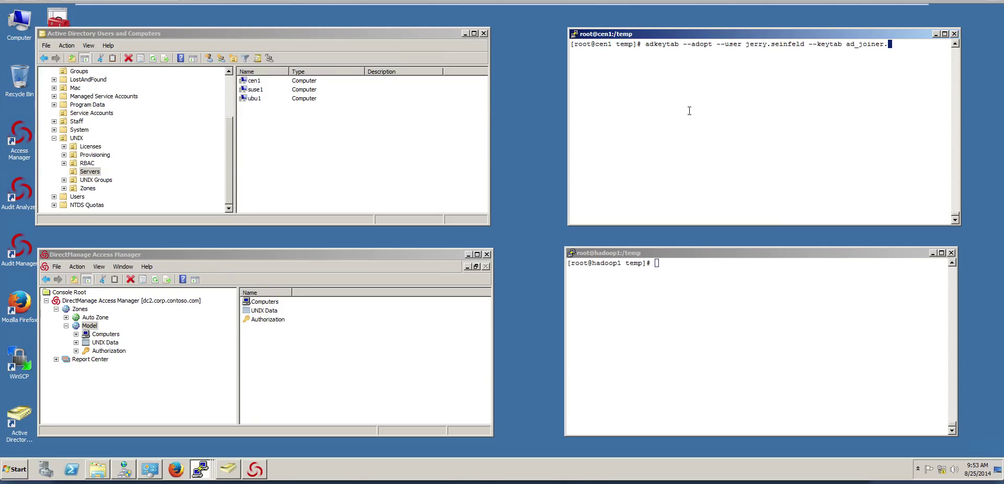
Adopt ad-joiner into ad-joiner.keytab with adkeytab --adopt, then confirm the file with ls -l
text(-joiner.keytab -V ad-joiner)
key(Return)
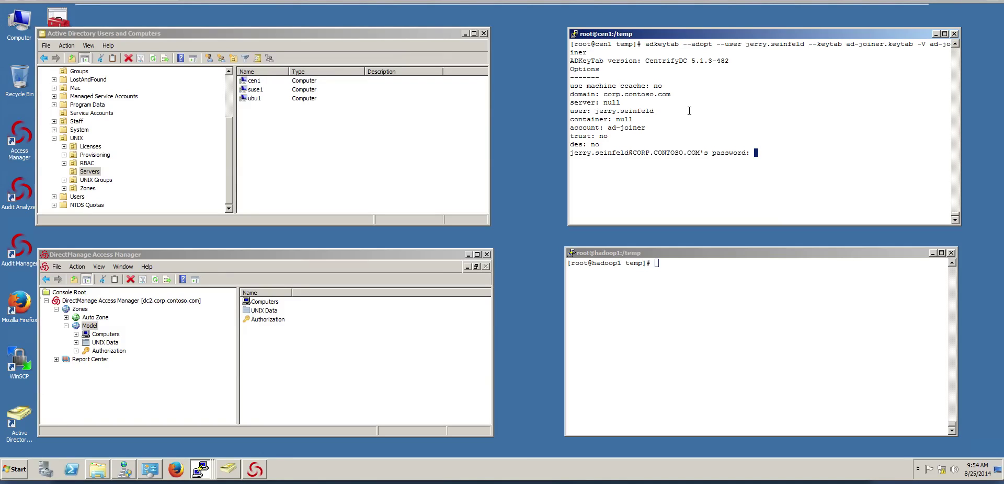
key(Return)
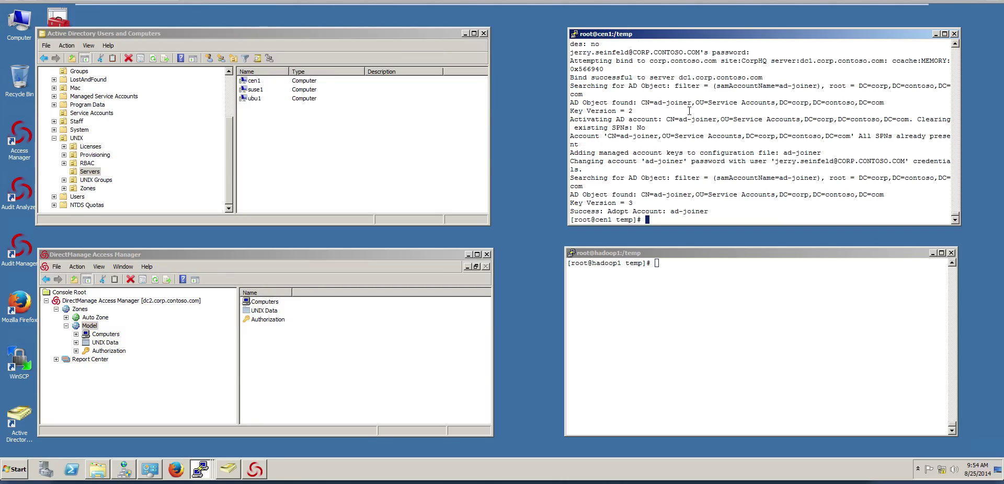
text(ls -l)
key(Return)
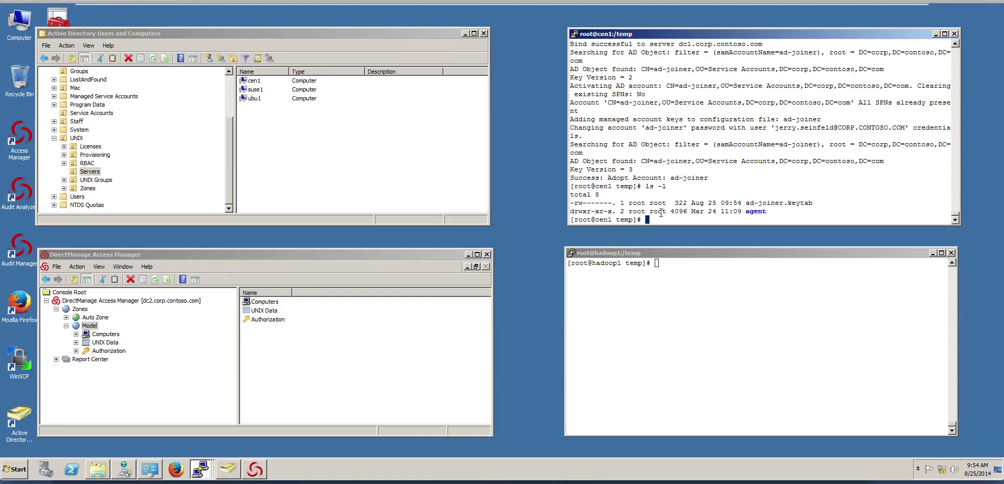
On hadoop1, run ls -l and cat auto-join to show its kinit and adjoin commands
click(687, 354)
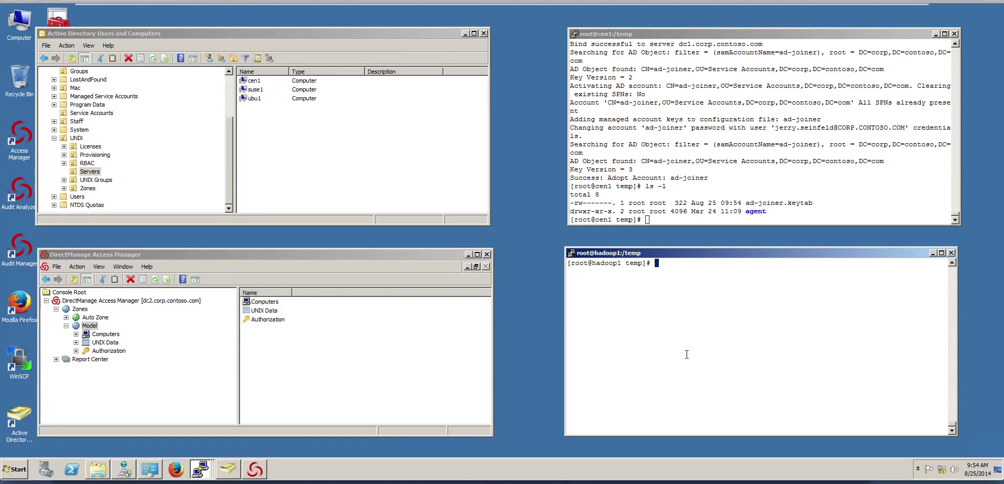
text(ls -l)
key(Return)
text(cat aut)
key(Tab)
key(Return)
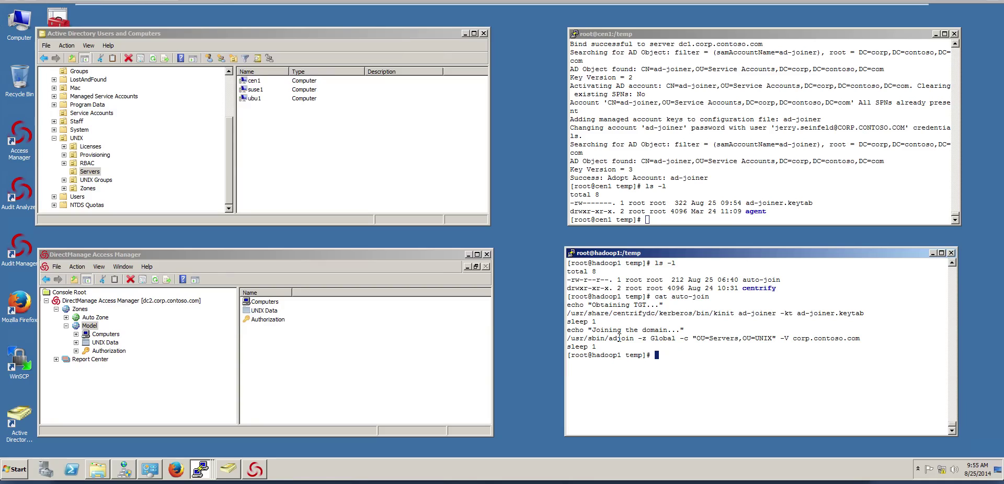
Clear the screen, run adinfo showing no domain join, and view /etc/krb5.conf with realm EXAMPLE.COM
text(clear)
key(Return)
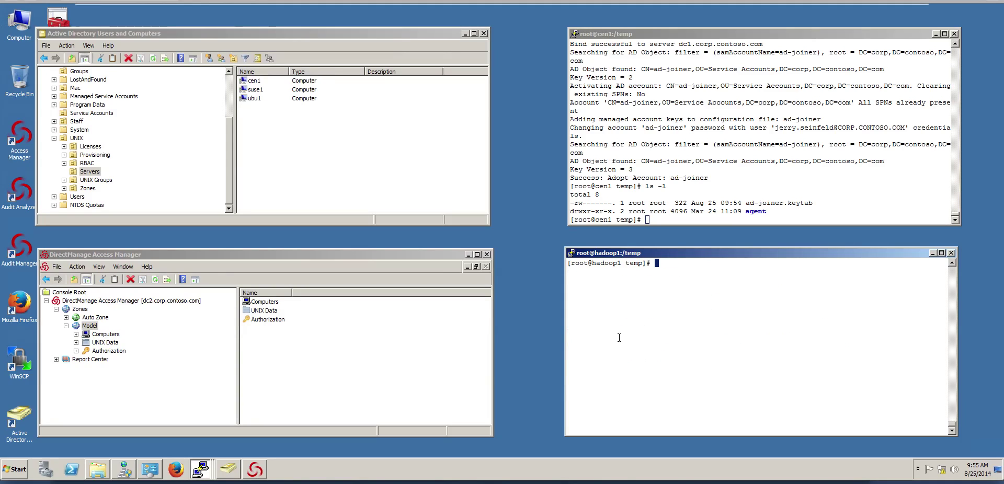
text(adinfo)
key(Return)
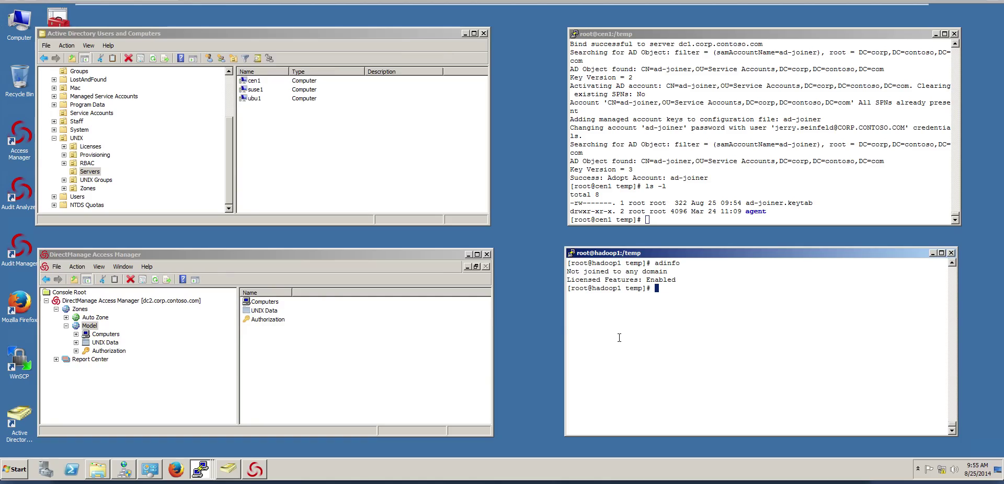
text(cat /etc/krb5.conf)
key(Return)
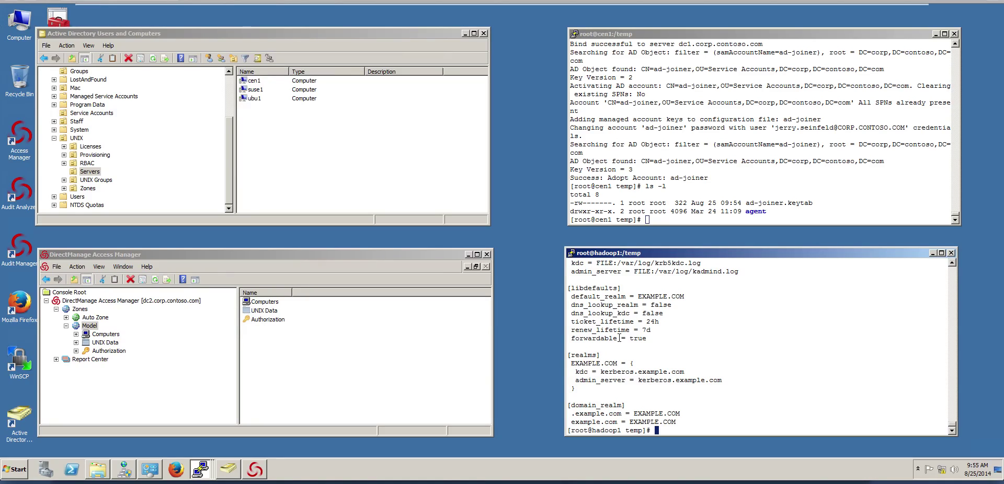
Find the hadoop2 krb5.conf scp command via history | grep scp and rerun it on hadoop1
text(ls -l)
key(Up)
key(Up)
key(Up)
key(Up)
key(Up)
key(Up)
key(Up)
key(Up)
key(Up)
key(Up)
key(Up)
key(Return)
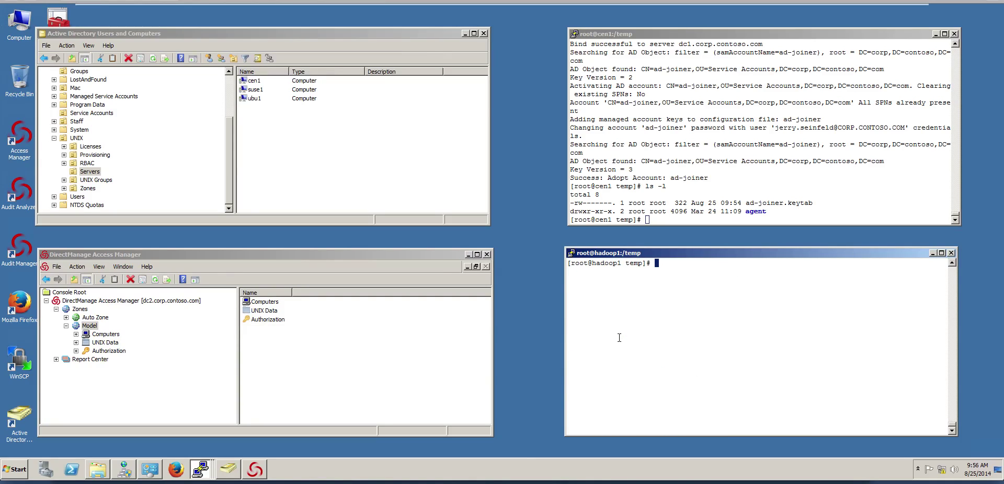
text(history | grep scp)
key(Return)
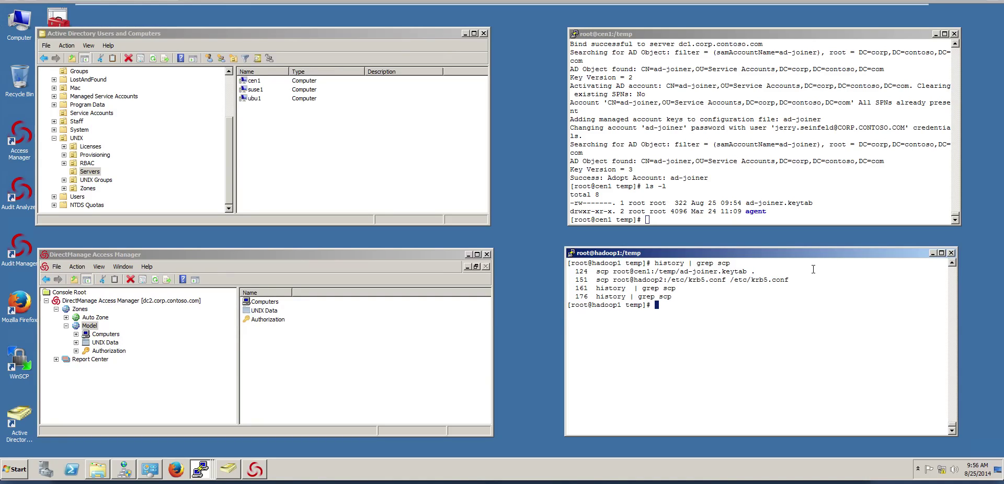
drag(773, 280, 597, 279)
right_click(668, 309)
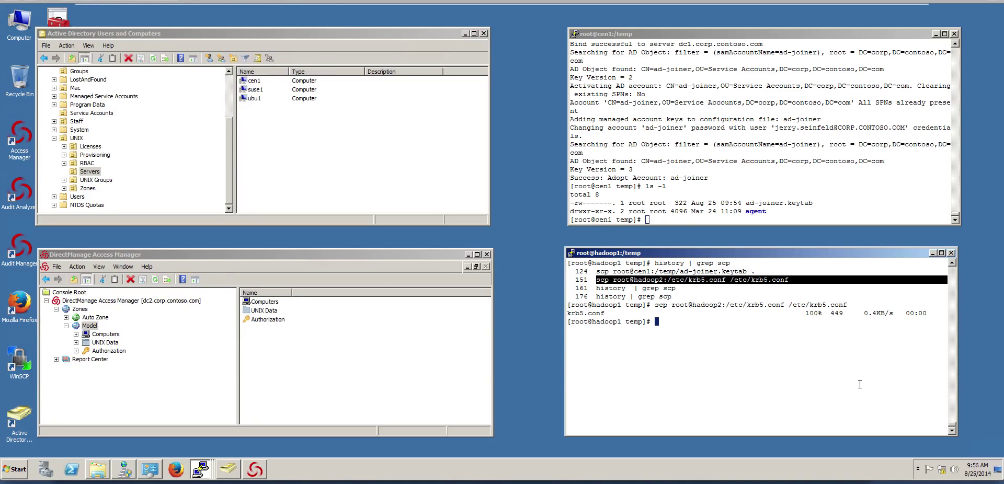
text(c;ear)
key(Return)
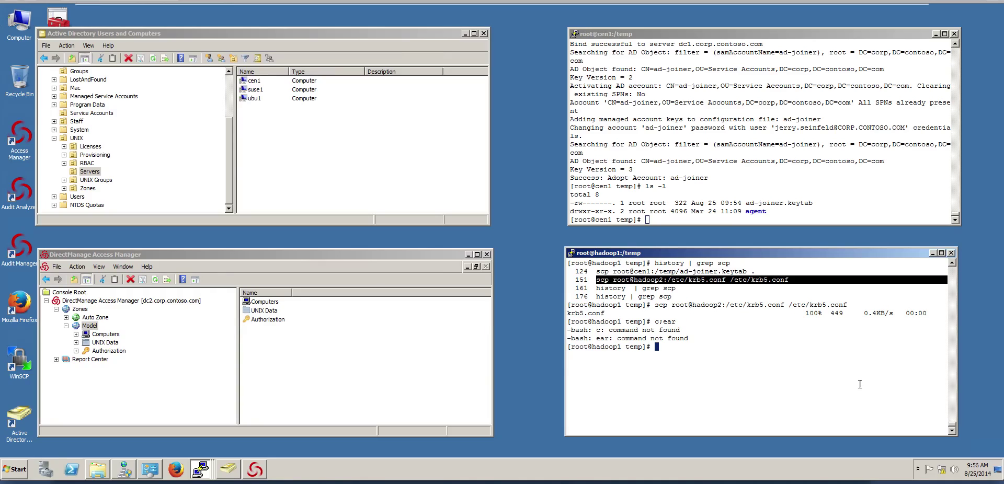
Copy cen1's krb5.conf with scp root@cen1:/etc/krb5.conf /etc/krb5.conf, then clear the terminal
text(clear)
key(Return)
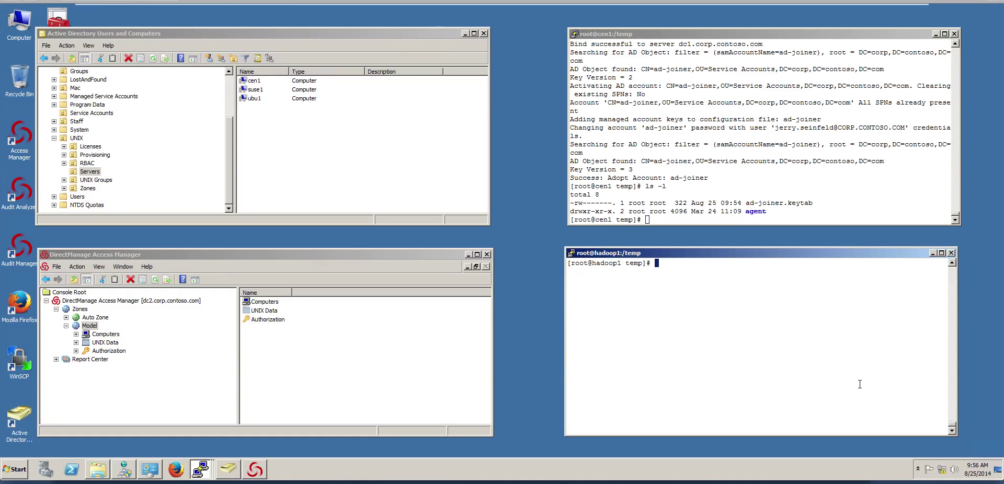
text(scp)
text(root@cen1:/etc/krb5.co)
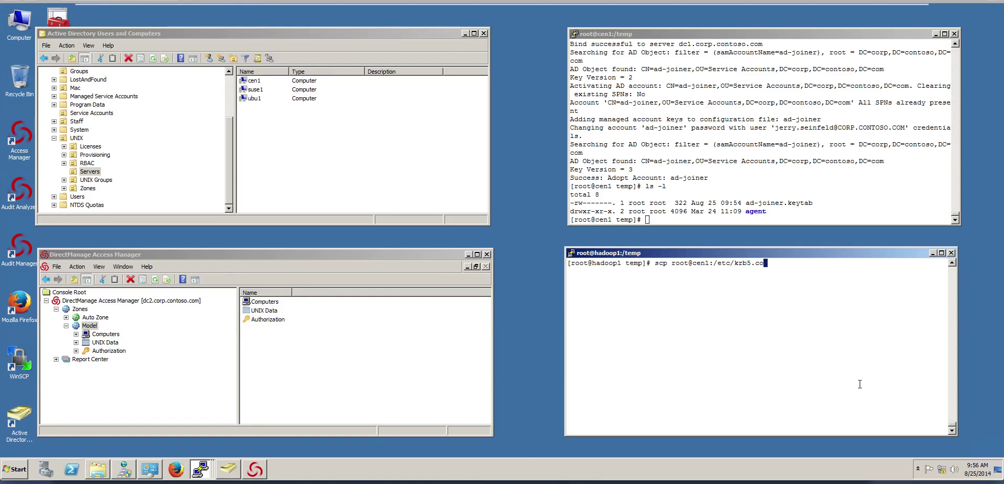
text(nf /etc/krb5.conf)
key(Return)
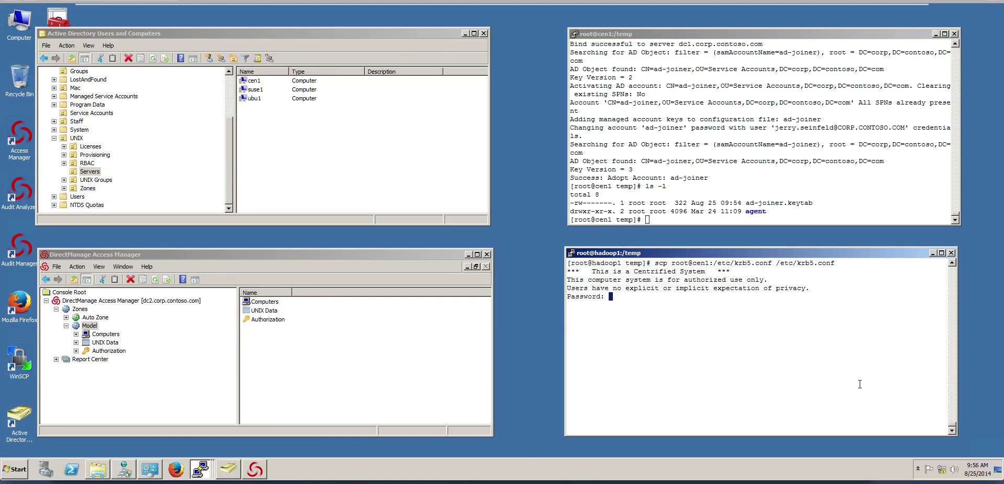
key(Return)
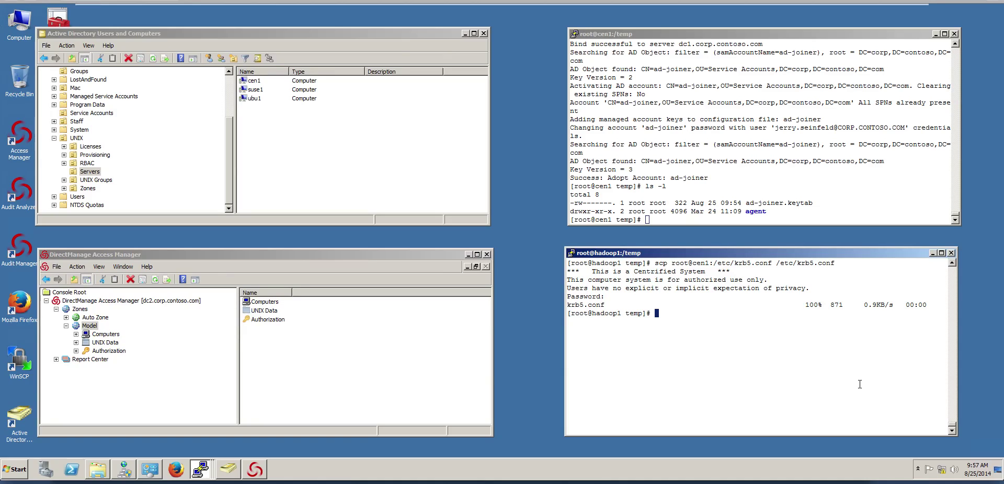
text(clear)
key(Return)
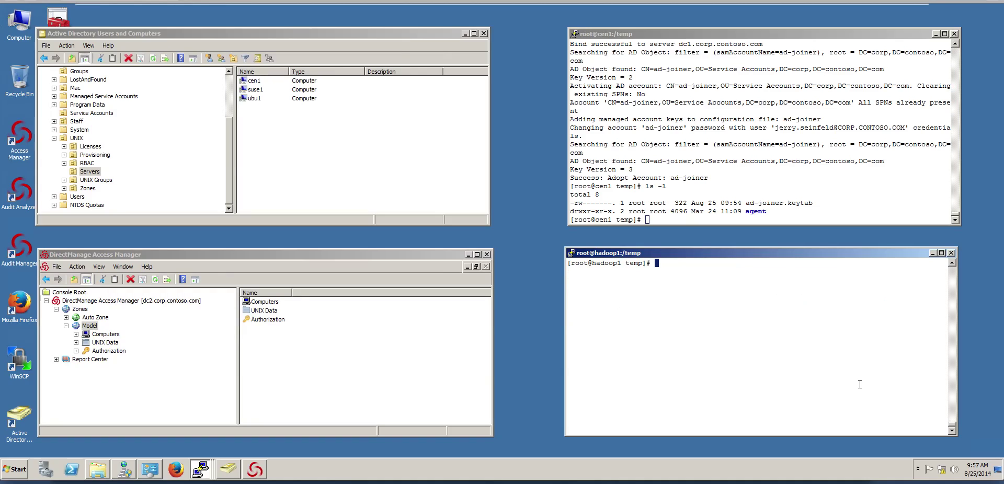
Edit the scp command into scp root@cen1:/temp/ad-joiner.keytab /temp
text(scp root@cen1:/etc/krb5.conf /etc/krb5.conf)
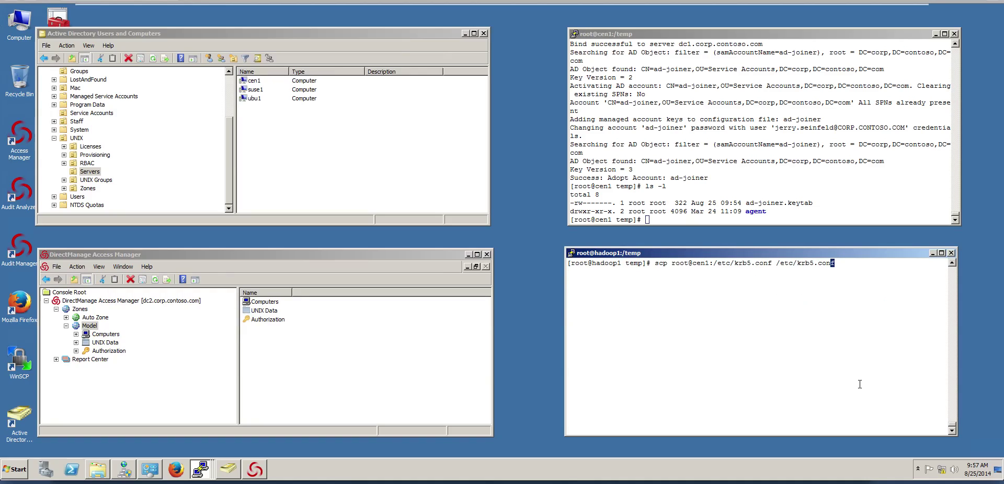
key(Left)
key(Left)
key(Left)
key(Left)
key(Left)
key(Left)
key(Left)
key(Left)
key(Left)
key(Left)
key(Left)
key(Left)
key(Left)
key(Left)
key(Left)
key(Left)
key(Left)
key(Left)
key(Left)
key(Right)
key(Right)
key(Right)
key(Right)
key(BackSpace)
key(BackSpace)
key(BackSpace)
key(BackSpace)
key(BackSpace)
key(BackSpace)
key(BackSpace)
key(BackSpace)
key(BackSpace)
key(BackSpace)
key(BackSpace)
key(BackSpace)
key(BackSpace)
text(temp)
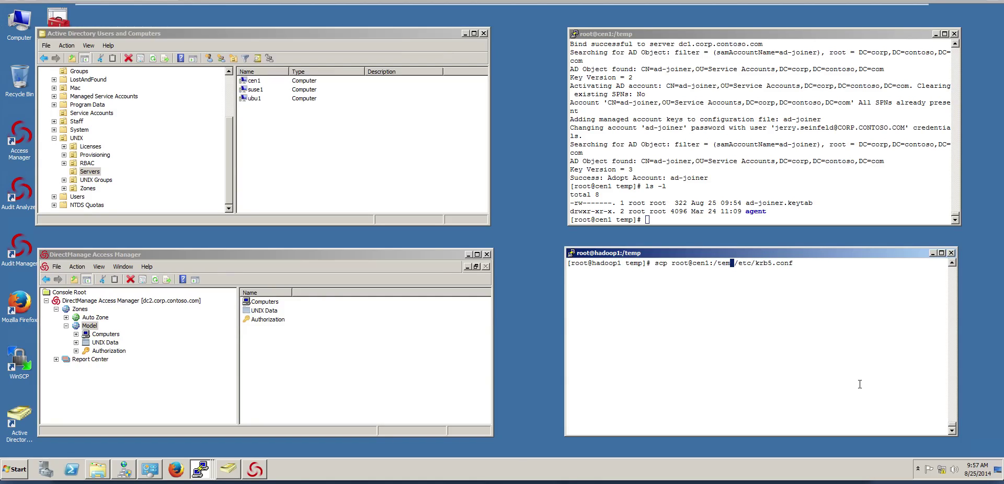
text(/ad-joiner)
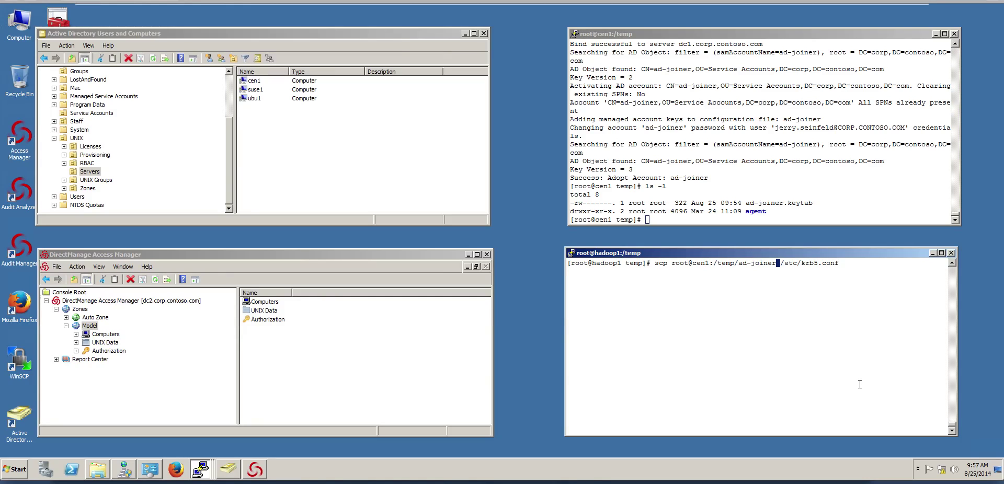
key(Right)
key(Right)
key(Right)
key(Right)
key(Right)
key(Right)
key(Right)
key(Right)
key(Right)
key(Right)
key(Right)
key(Right)
key(Right)
key(Right)
key(BackSpace)
key(BackSpace)
key(BackSpace)
key(BackSpace)
key(BackSpace)
key(BackSpace)
key(BackSpace)
key(BackSpace)
key(BackSpace)
key(BackSpace)
key(BackSpace)
key(BackSpace)
text(te,)
key(BackSpace)
text(mp)
key(Left)
key(Left)
key(Left)
key(Left)
key(Left)
key(Left)
text(.keytab)
Run the keytab copy with the root password and list the temp folder with ls -ls
key(Return)
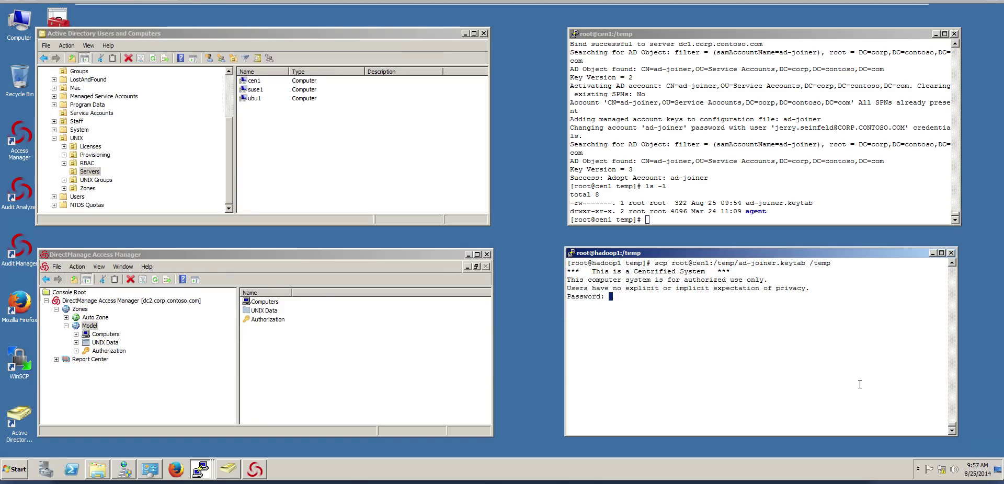
key(Return)
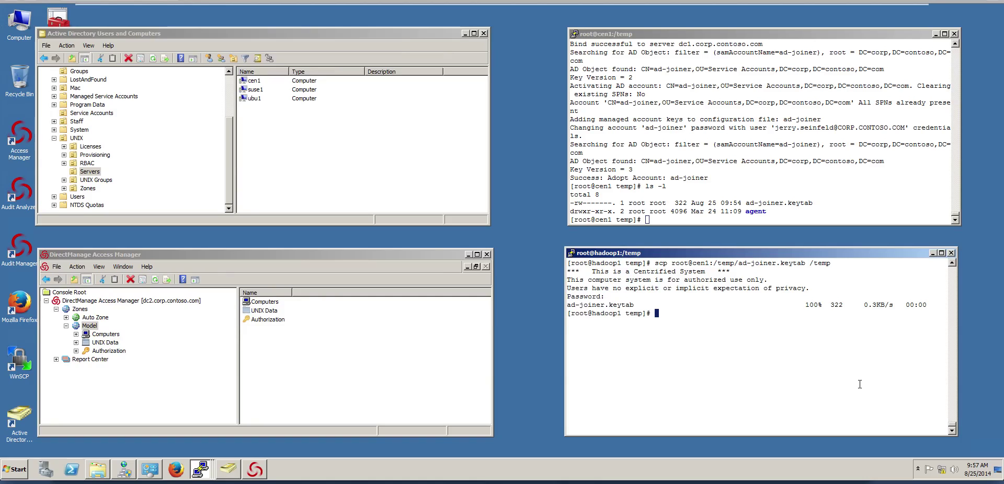
text(ls -ls)
key(Return)
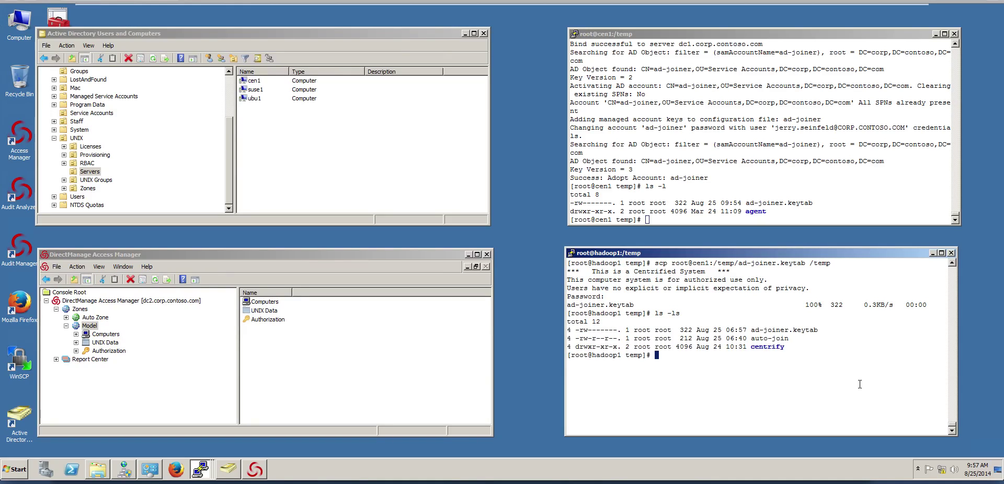
Run /usr/share/centrifydc/kerberos/bin/kinit ad-joiner -kt ad-joiner.keytab to get a ticket
text(/usr/sha)
key(Tab)
text(cent)
key(Tab)
text(kerb)
key(Tab)
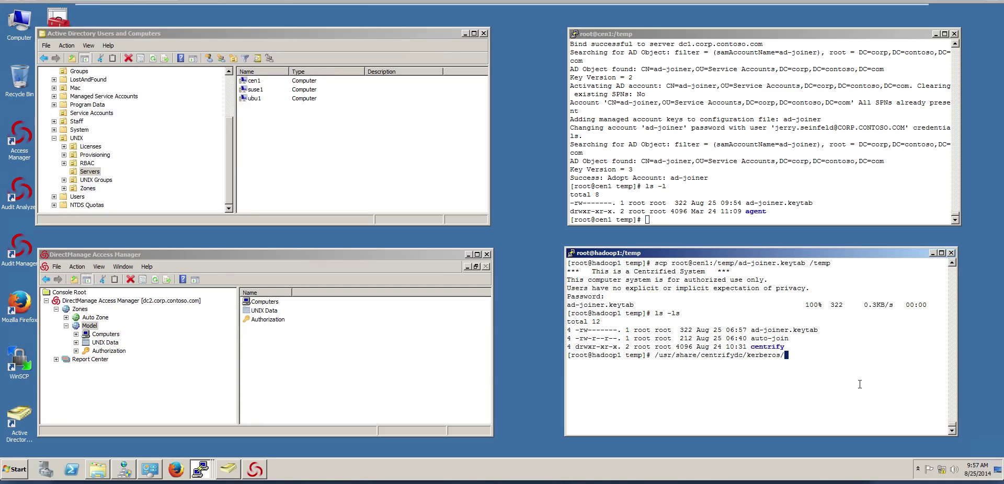
text(bin/kiinit)
key(BackSpace)
key(BackSpace)
key(BackSpace)
key(BackSpace)
key(BackSpace)
text(init ad-joiner -kt ad-joiner.keytab)
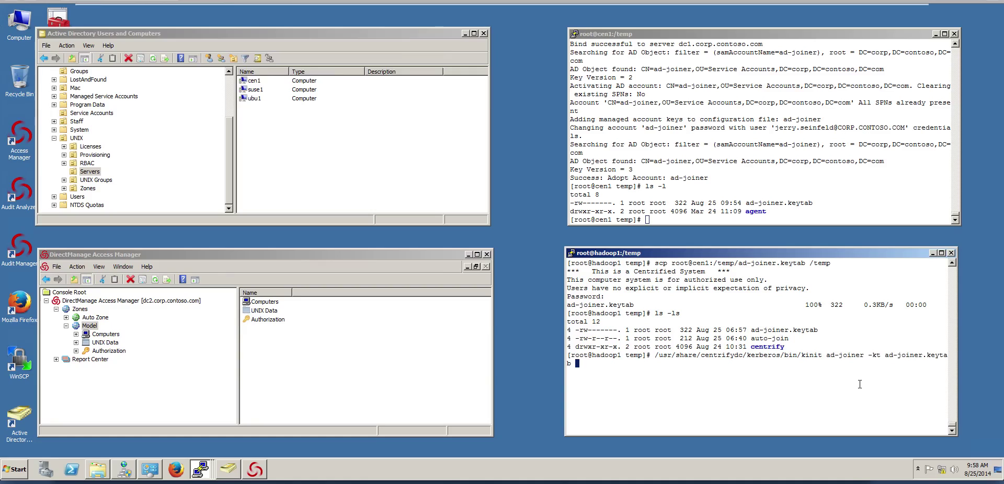
key(Return)
Run the Centrify klist from the same bin folder to show ad-joiner's ticket
key(Up)
key(BackSpace)
key(BackSpace)
key(BackSpace)
key(BackSpace)
key(BackSpace)
key(BackSpace)
key(BackSpace)
key(BackSpace)
key(BackSpace)
key(BackSpace)
key(BackSpace)
key(BackSpace)
key(BackSpace)
key(BackSpace)
key(BackSpace)
key(BackSpace)
key(BackSpace)
key(BackSpace)
key(BackSpace)
key(BackSpace)
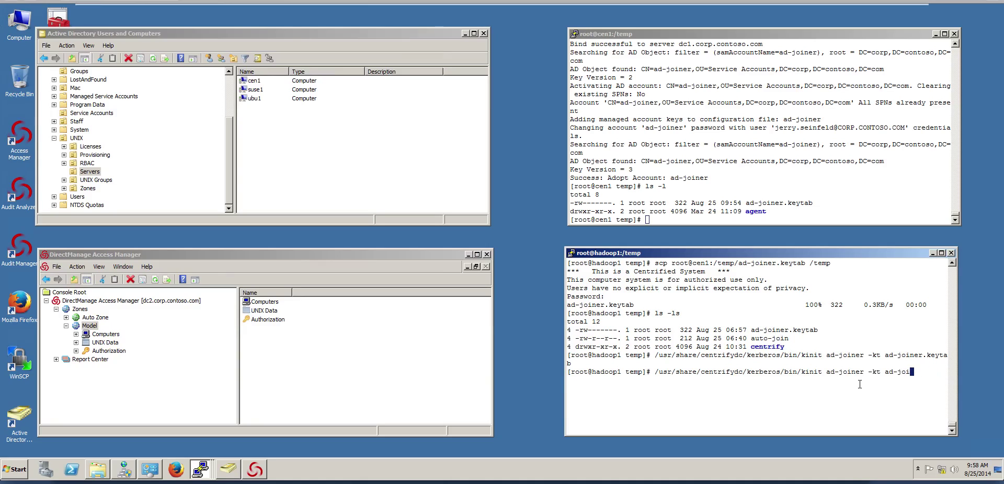
key(BackSpace)
key(BackSpace)
key(BackSpace)
key(BackSpace)
key(BackSpace)
key(BackSpace)
key(BackSpace)
key(BackSpace)
key(BackSpace)
key(BackSpace)
key(BackSpace)
key(BackSpace)
key(BackSpace)
key(BackSpace)
key(BackSpace)
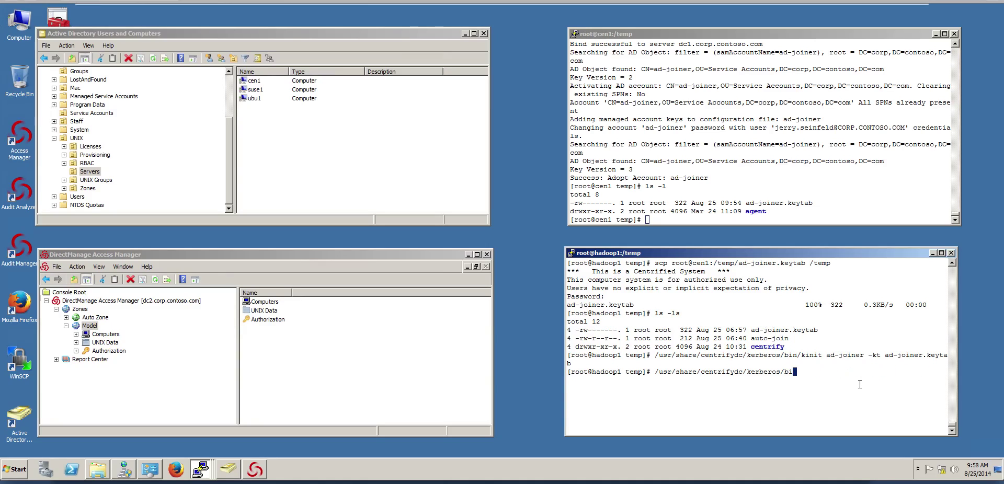
text(n/b)
key(BackSpace)
text(klist)
key(Return)
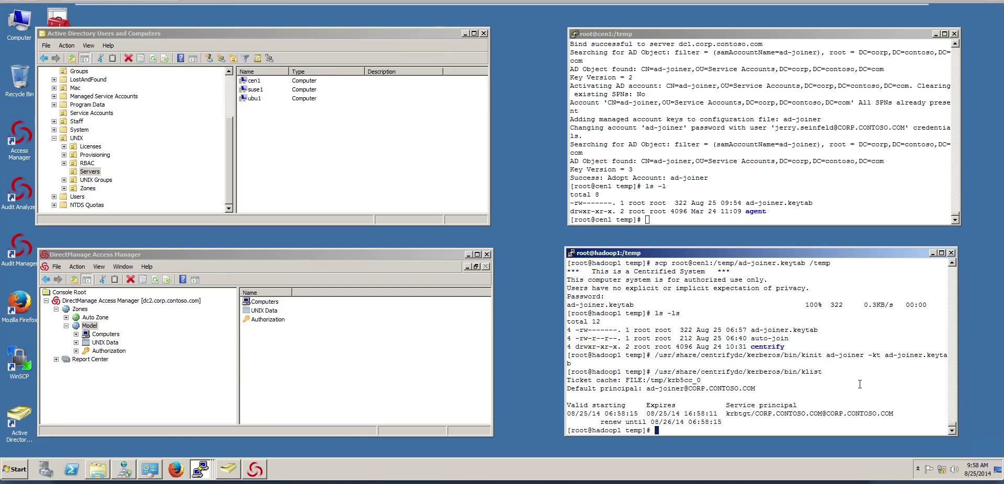
Clear the terminal and run 'adjoin -z Model -c "ou=servers,ou=unix" -V corp.contoso.com' to join hadoop1
text(clear)
key(Return)
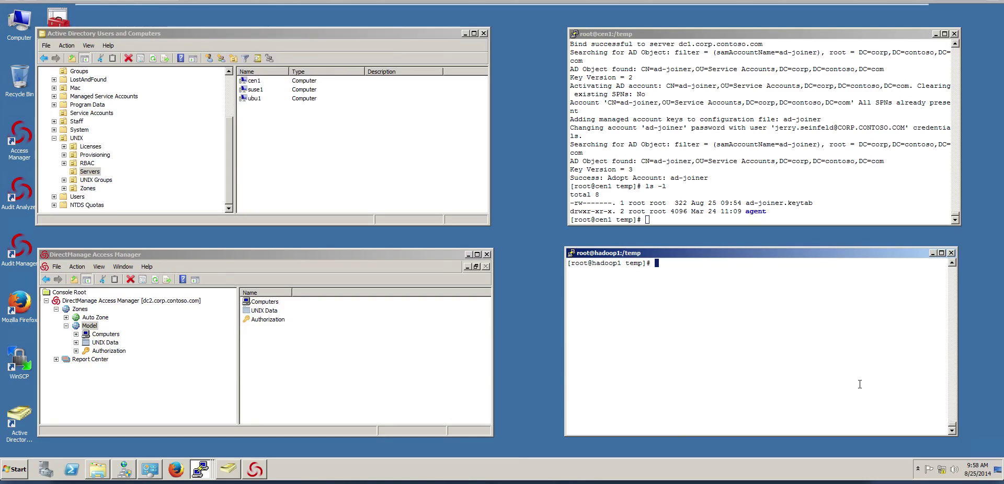
text(adjoin -z Model -c "ou=serve)
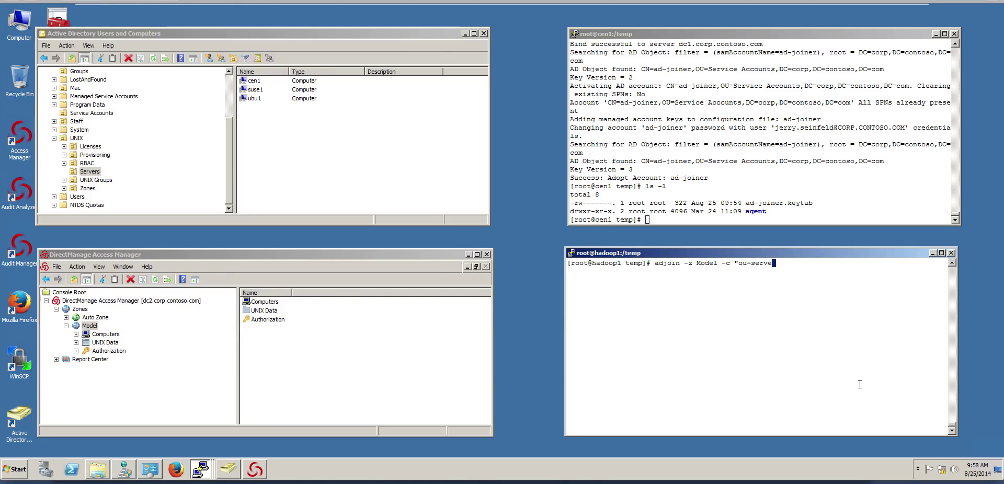
text(rs,ou=unix" -V corp.contoso.com)
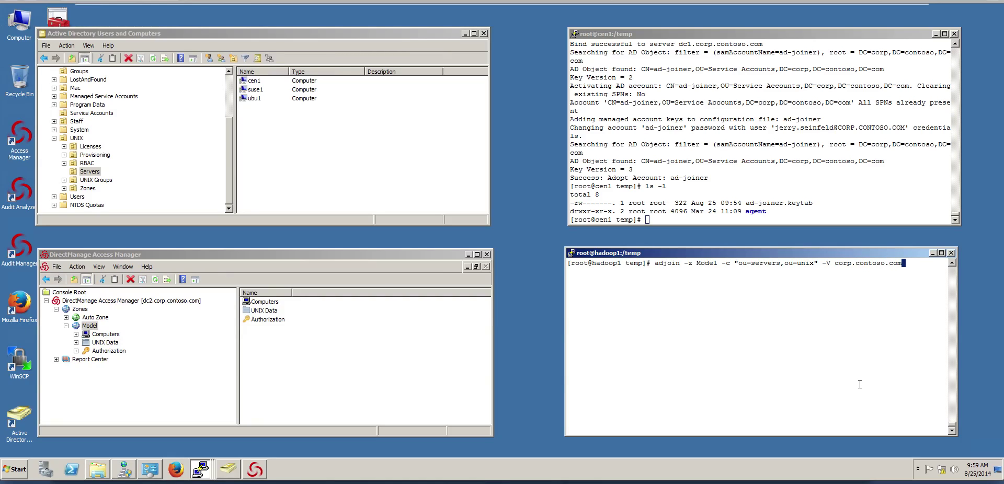
key(Return)
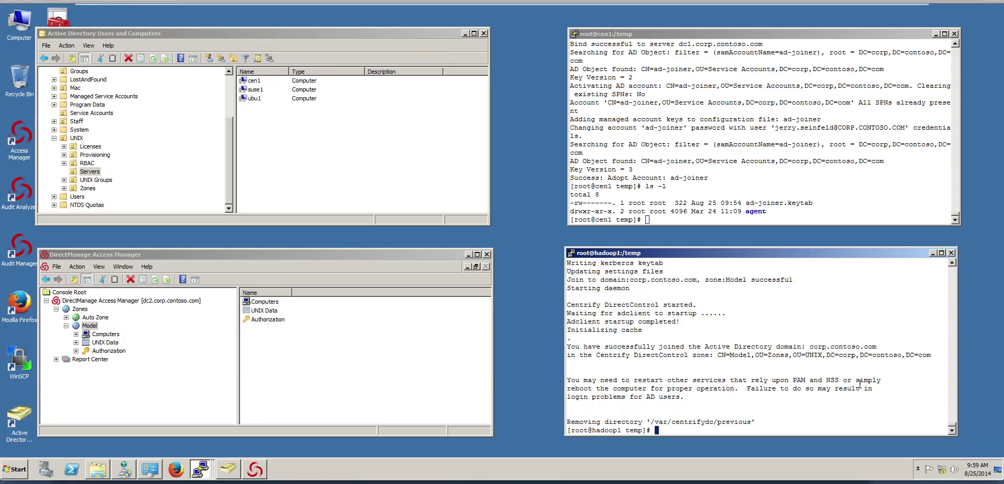
Refresh ADUC to see hadoop1 under Servers, run 'adleave -r', then refresh to show only cen1, suse1, ubu1
right_click(275, 141)
click(309, 201)
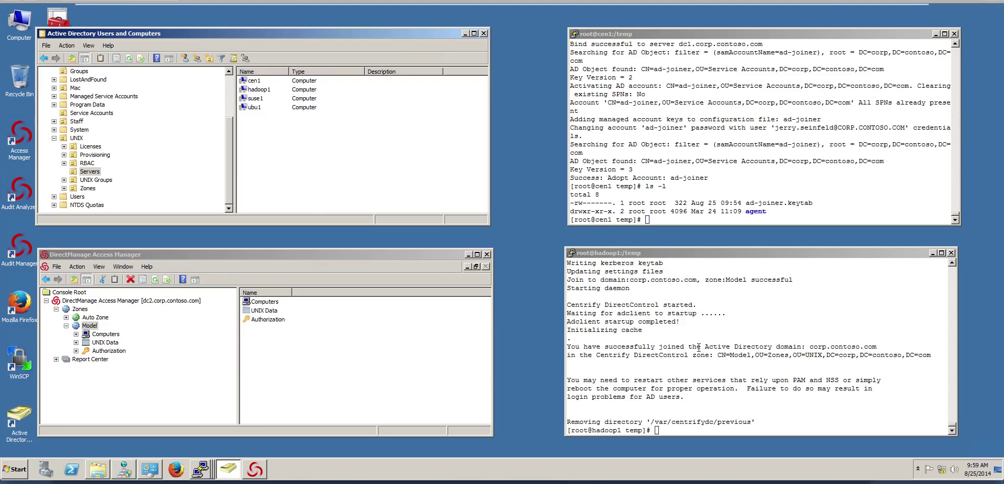
click(705, 385)
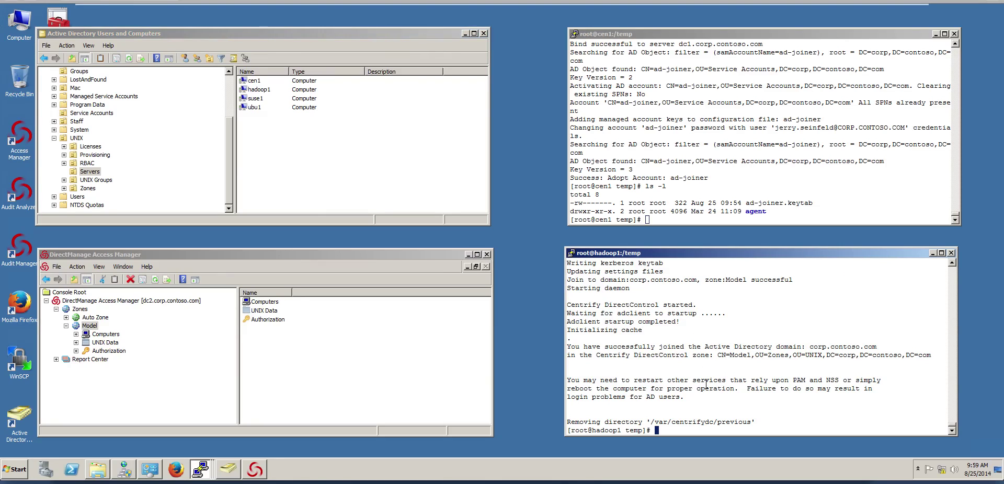
right_click(706, 385)
key(ctrl+u)
text(adleave -r)
key(Return)
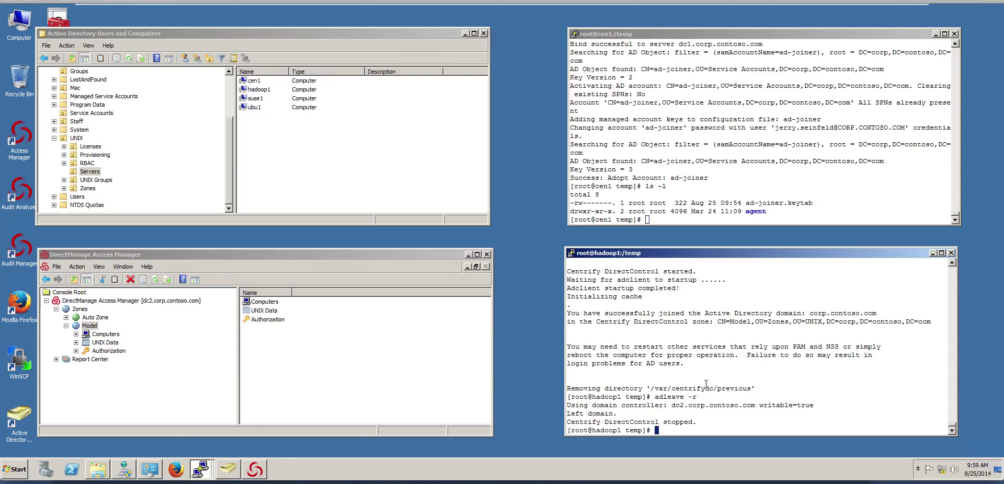
right_click(296, 152)
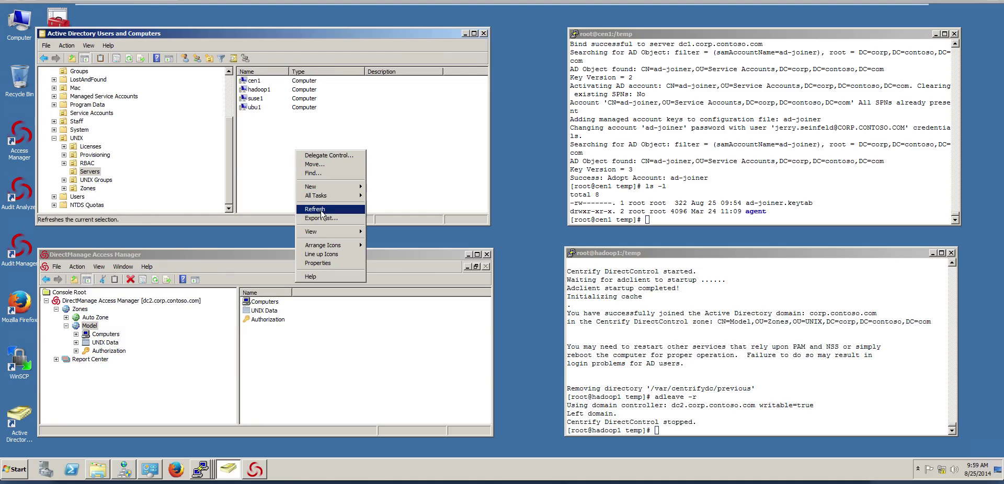
click(315, 209)
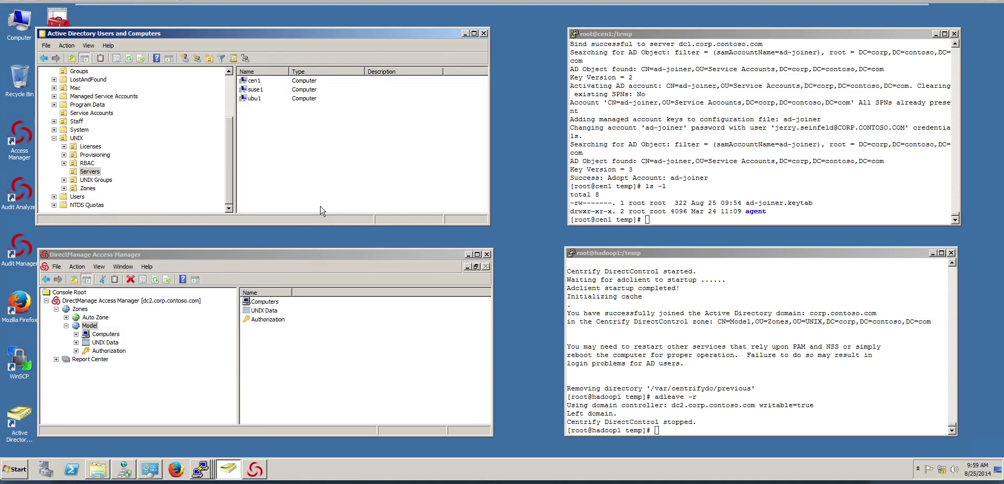